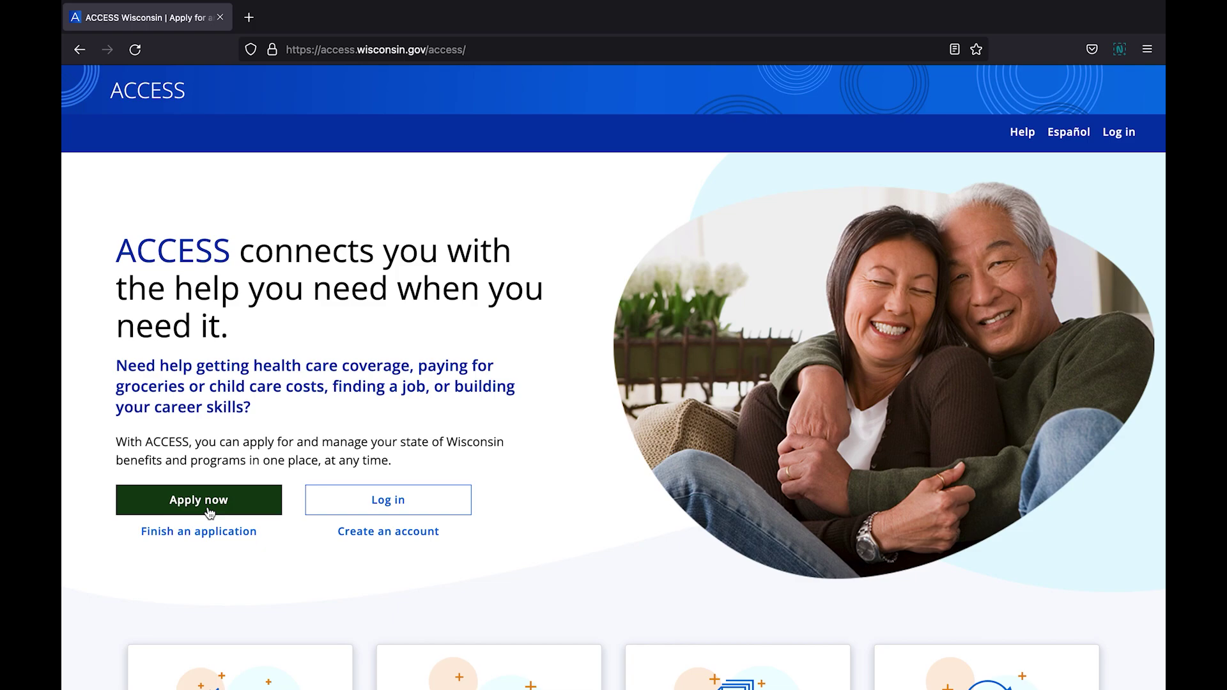
Leave the ACCESS Wisconsin home page and bring up the ACCESS sign-in page
click(209, 513)
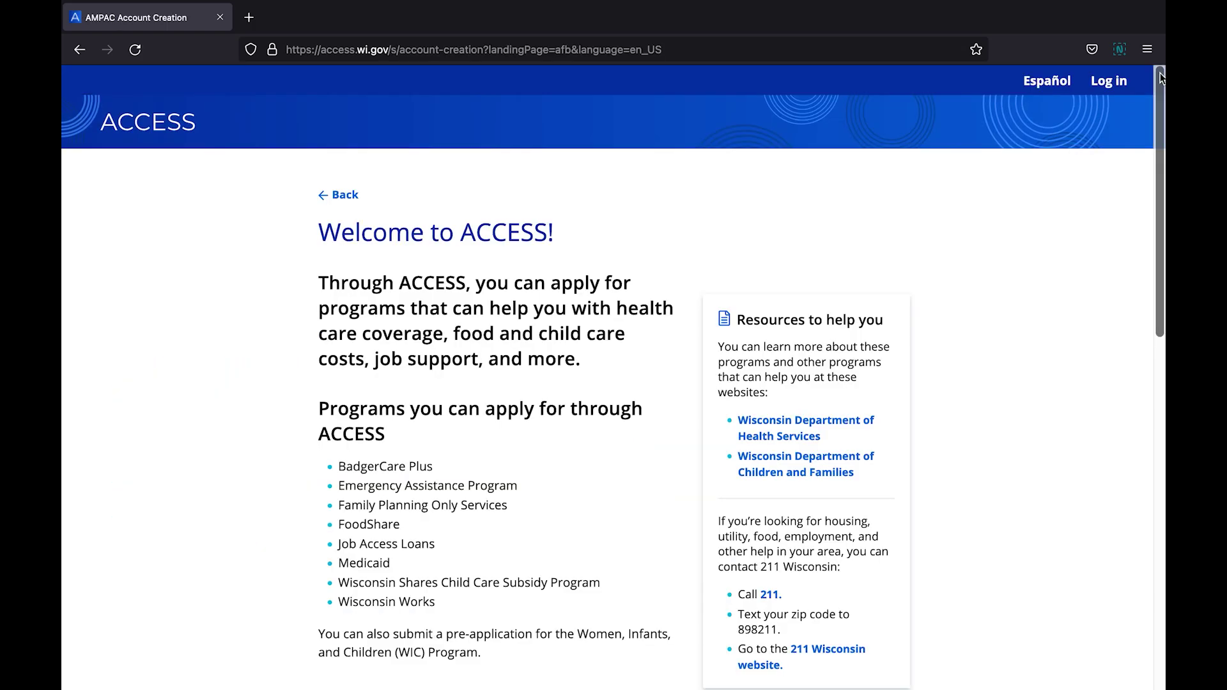
drag(1160, 76, 1149, 221)
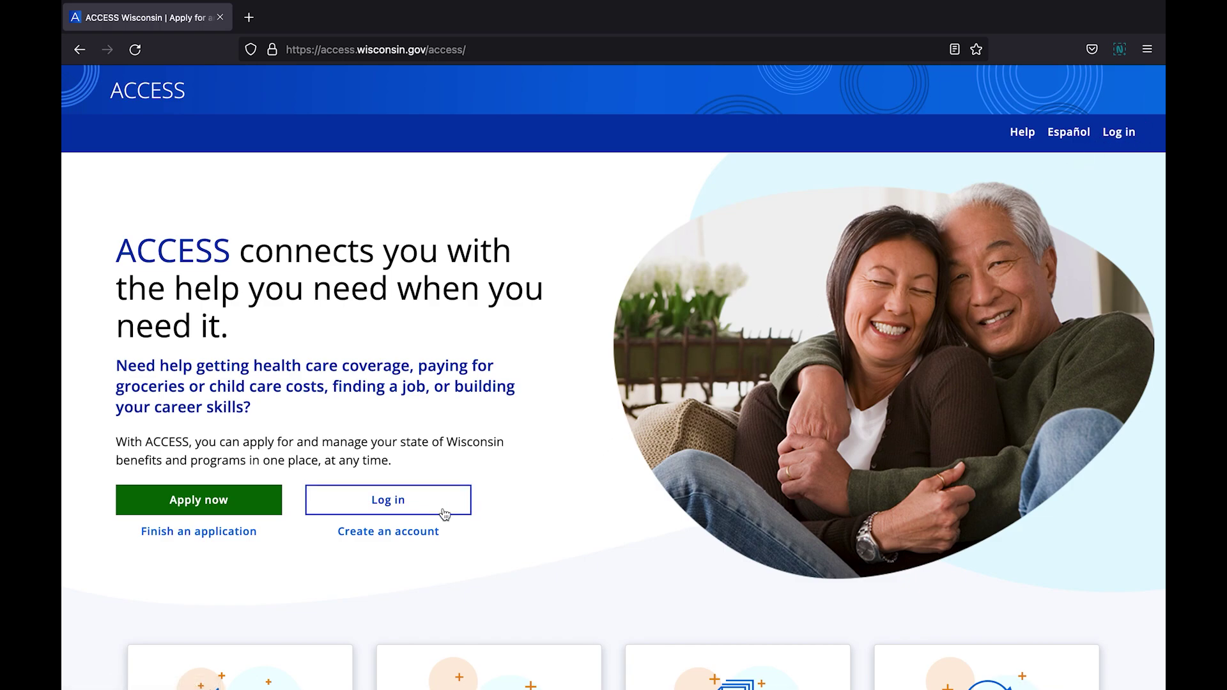
click(398, 508)
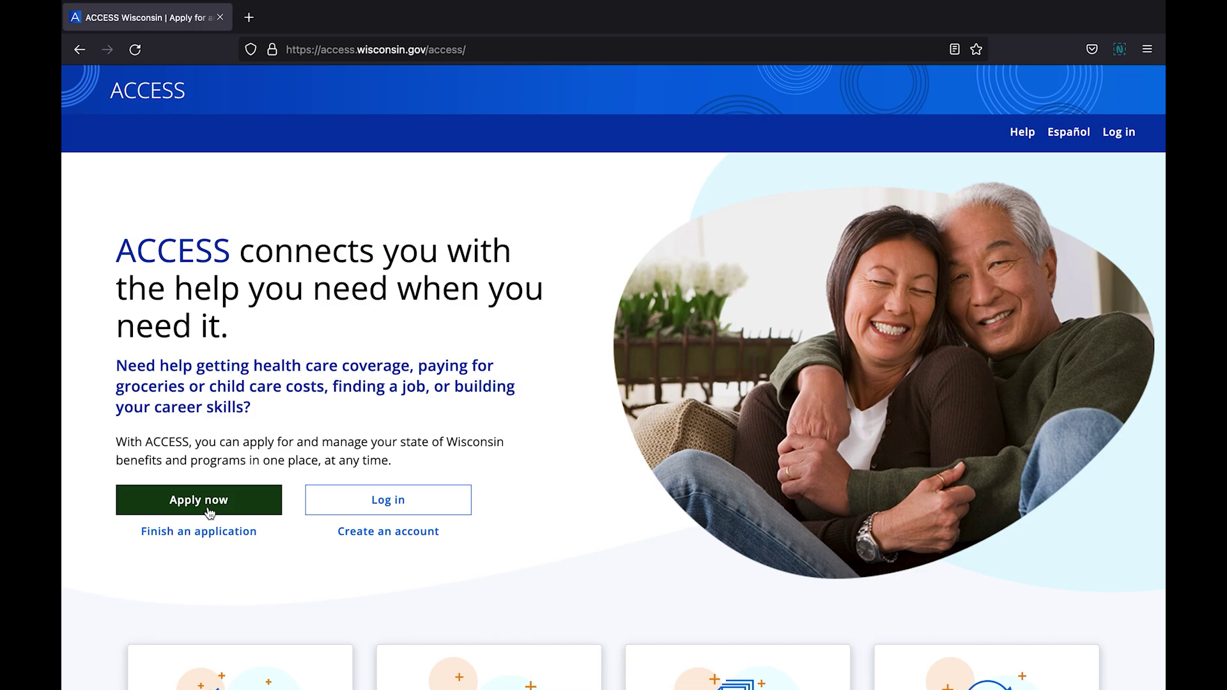
Start an application and choose to create a new ACCESS account
click(207, 508)
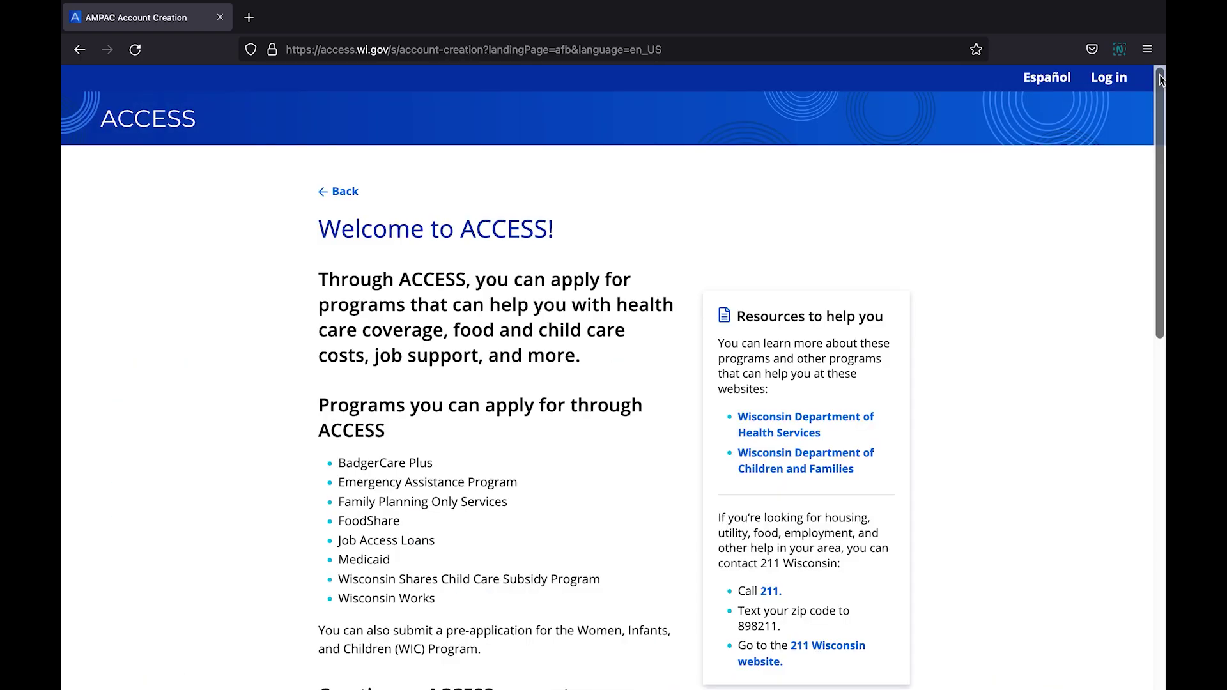
drag(1160, 78, 1148, 216)
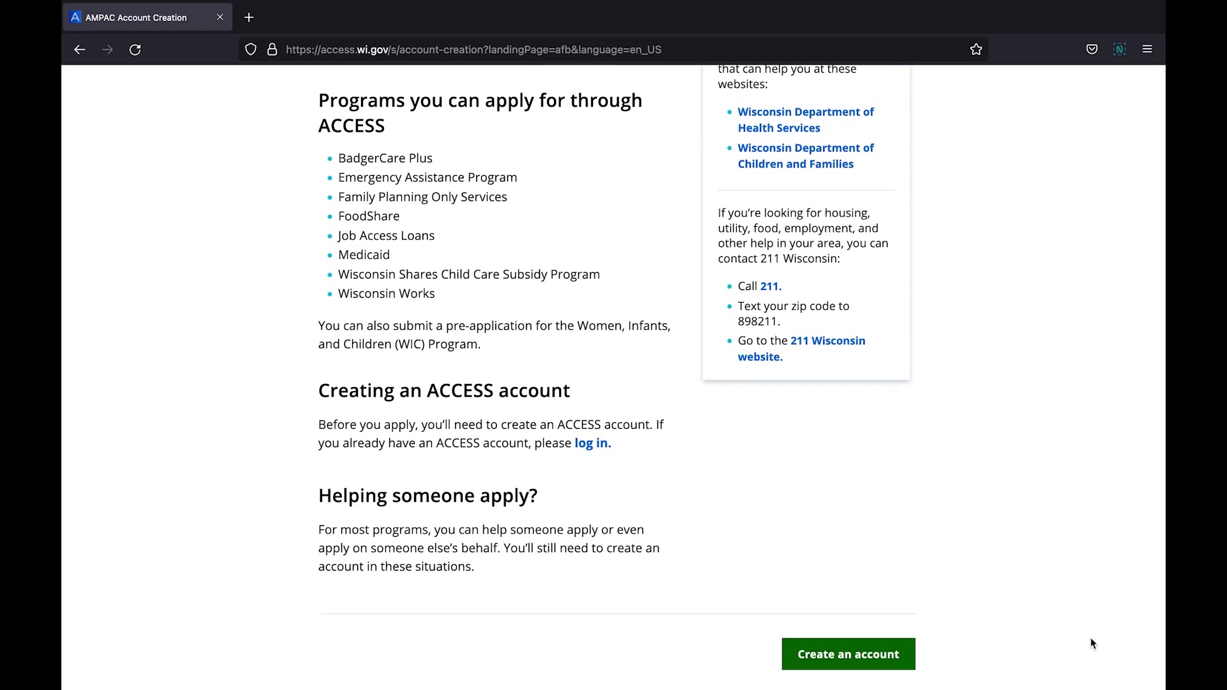
click(853, 662)
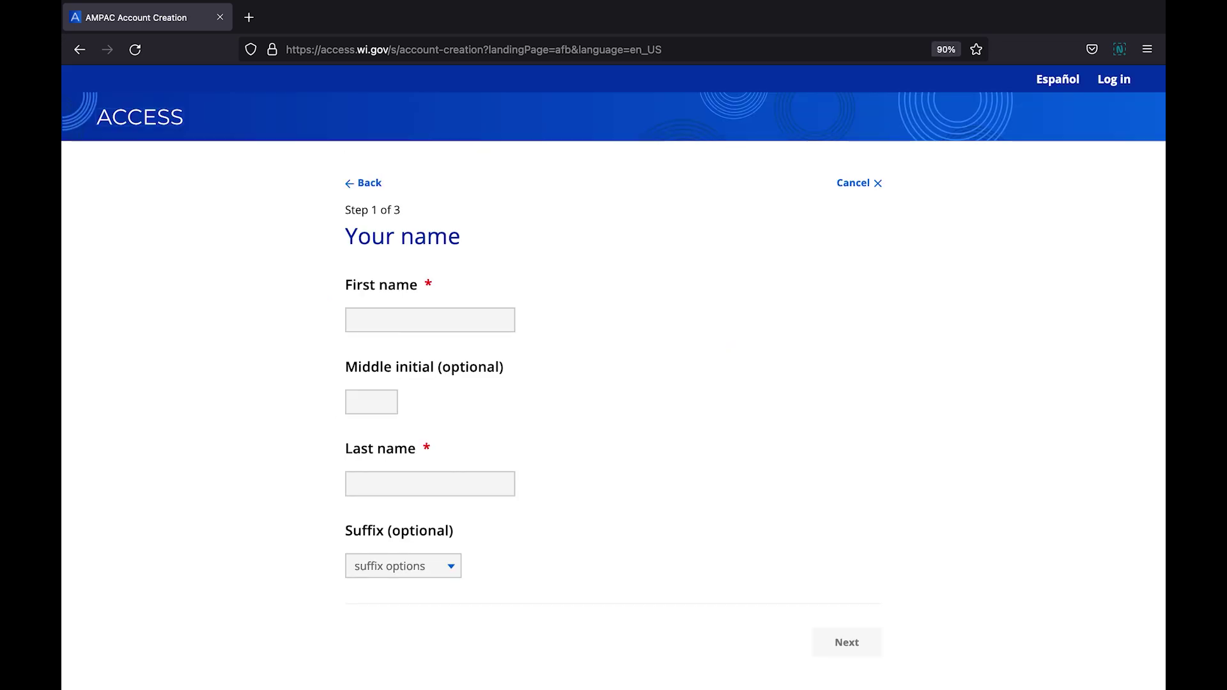
Enter the account holder's first name and last name on the Your name step
click(429, 319)
text(John)
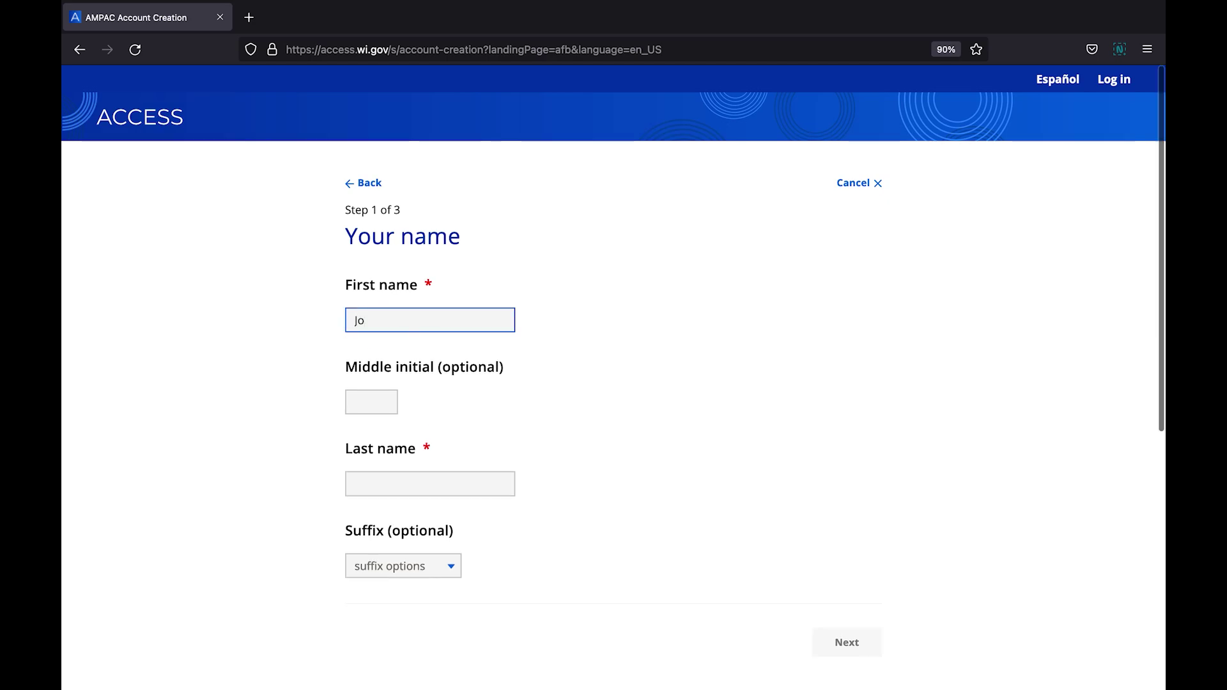
key(Tab)
key(Tab)
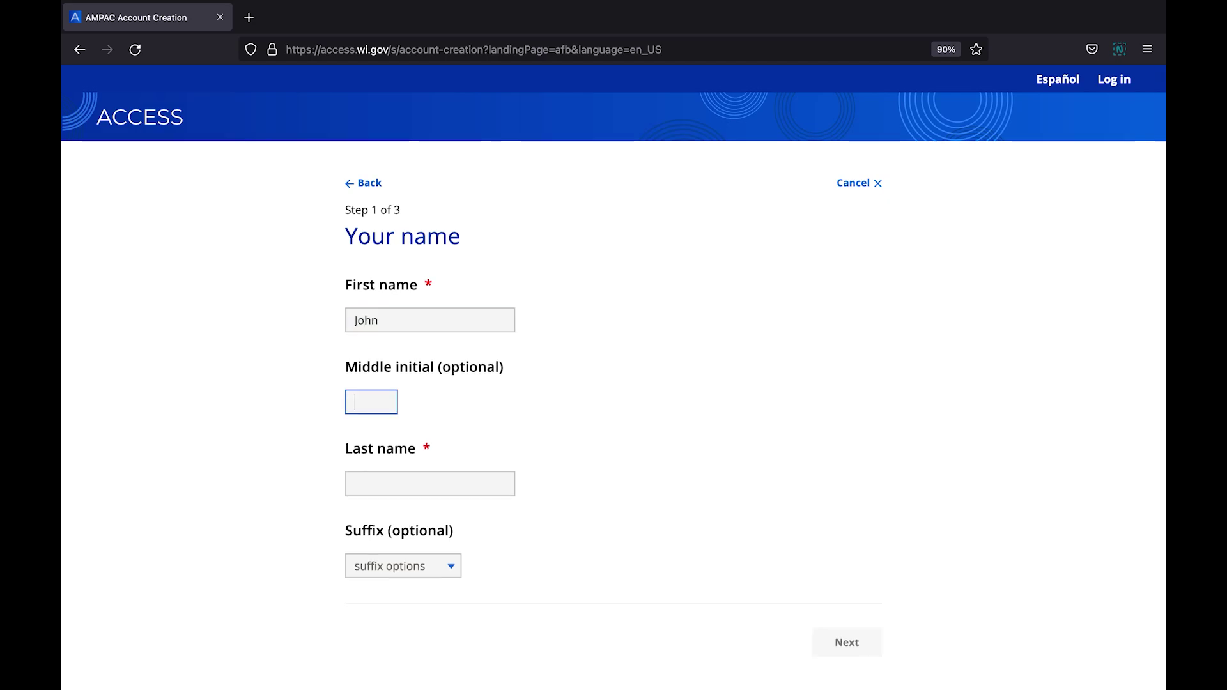
text(Smith)
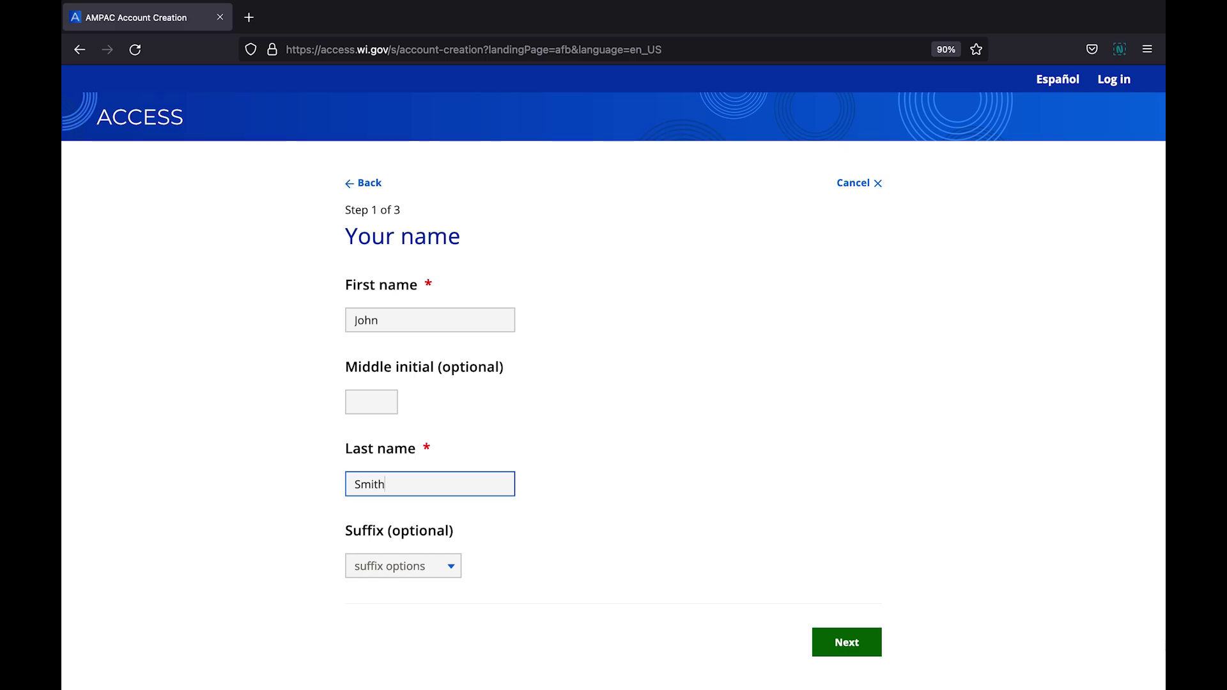
Continue to Step 2 of 3 and enter a user ID meeting all three user ID rules
click(849, 648)
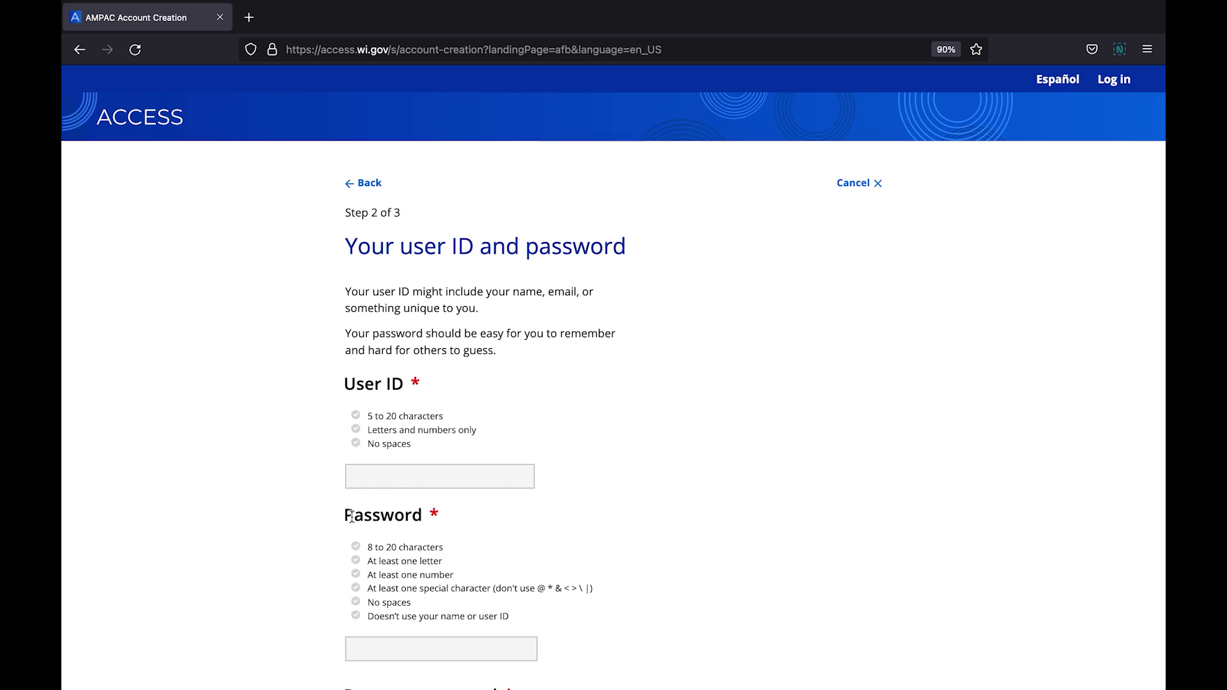
click(440, 476)
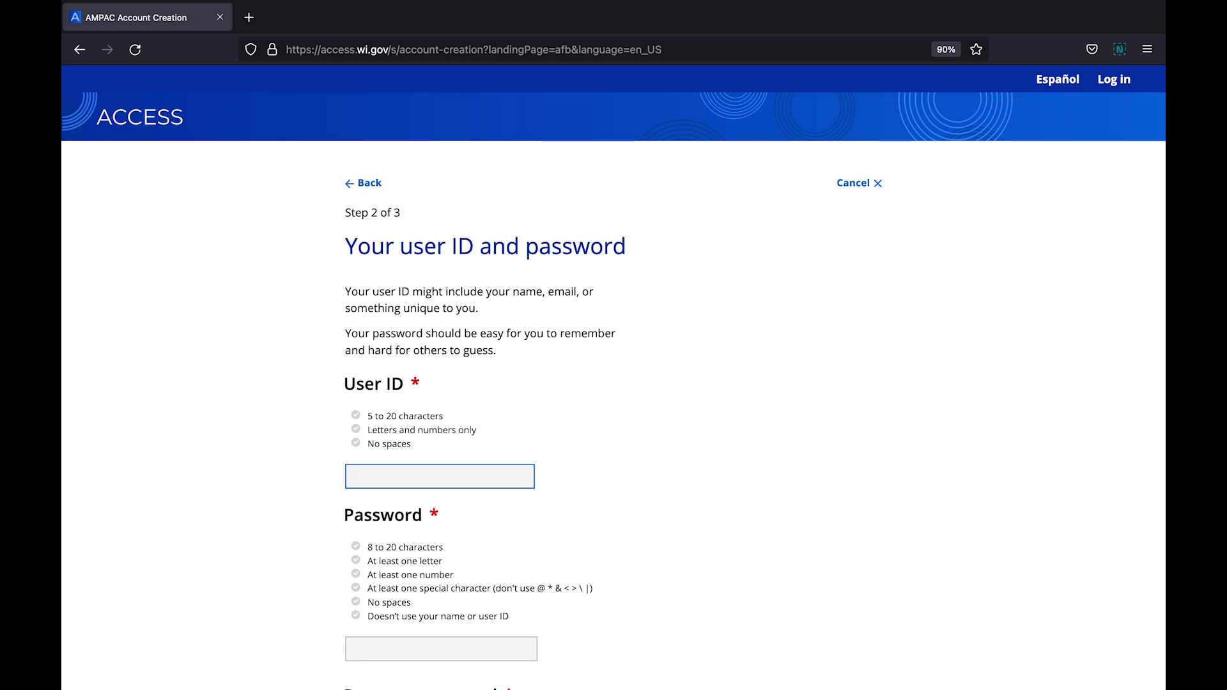
text(johnsmith1980)
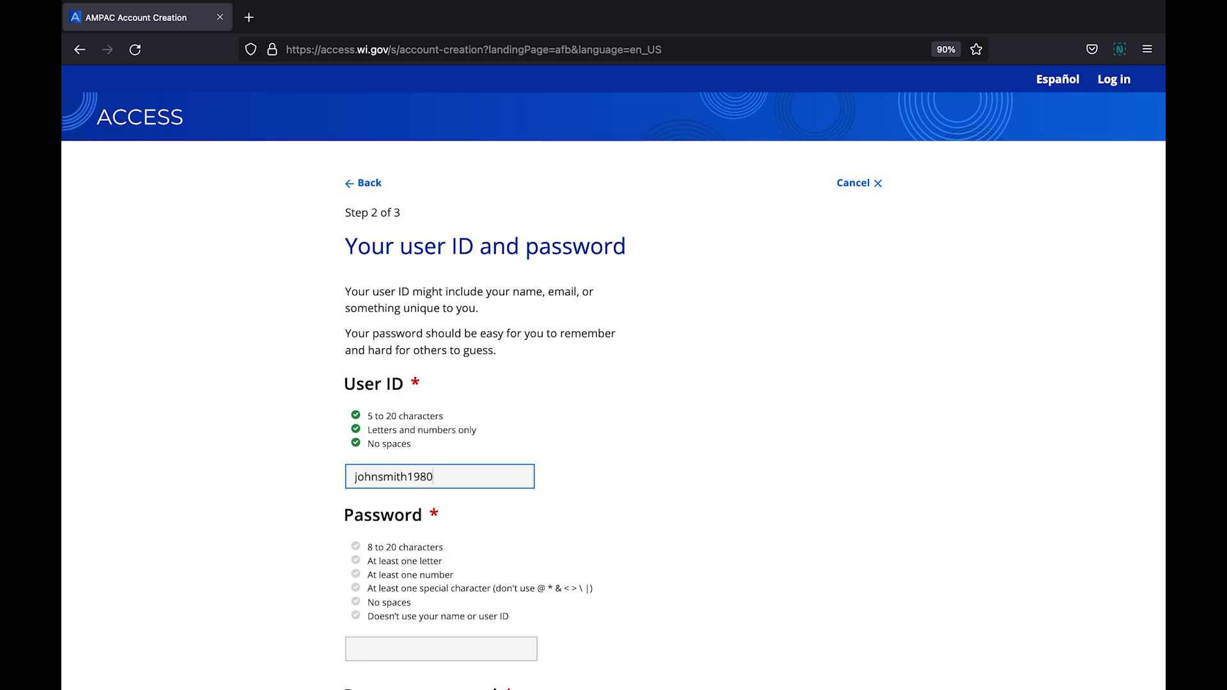
Enter the account password, re-enter it to confirm, and fill in the optional email address
click(440, 649)
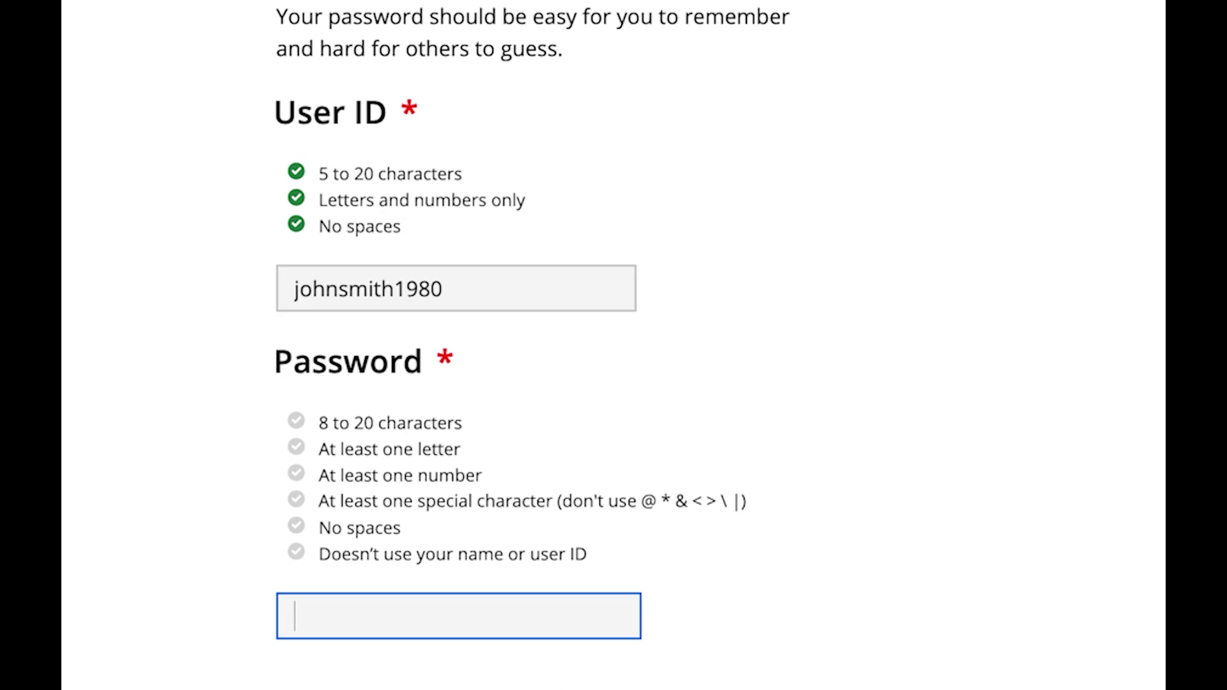
text(a)
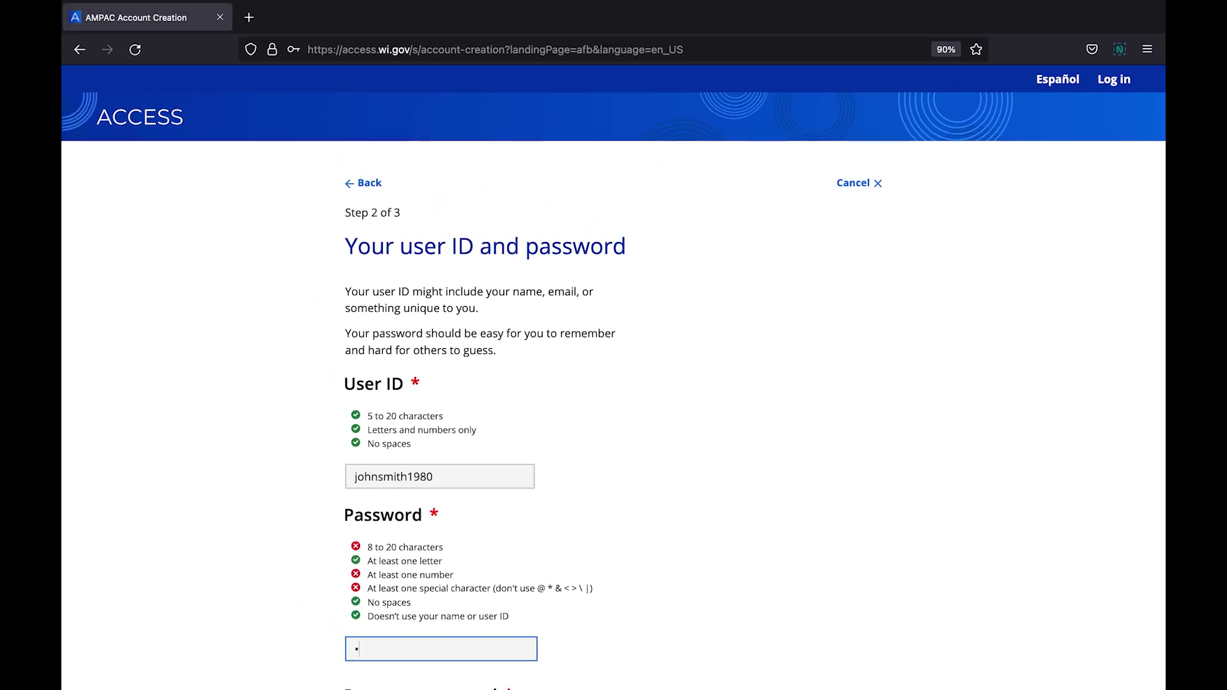
text(ccess123!)
scroll(1156, 164, down, 5)
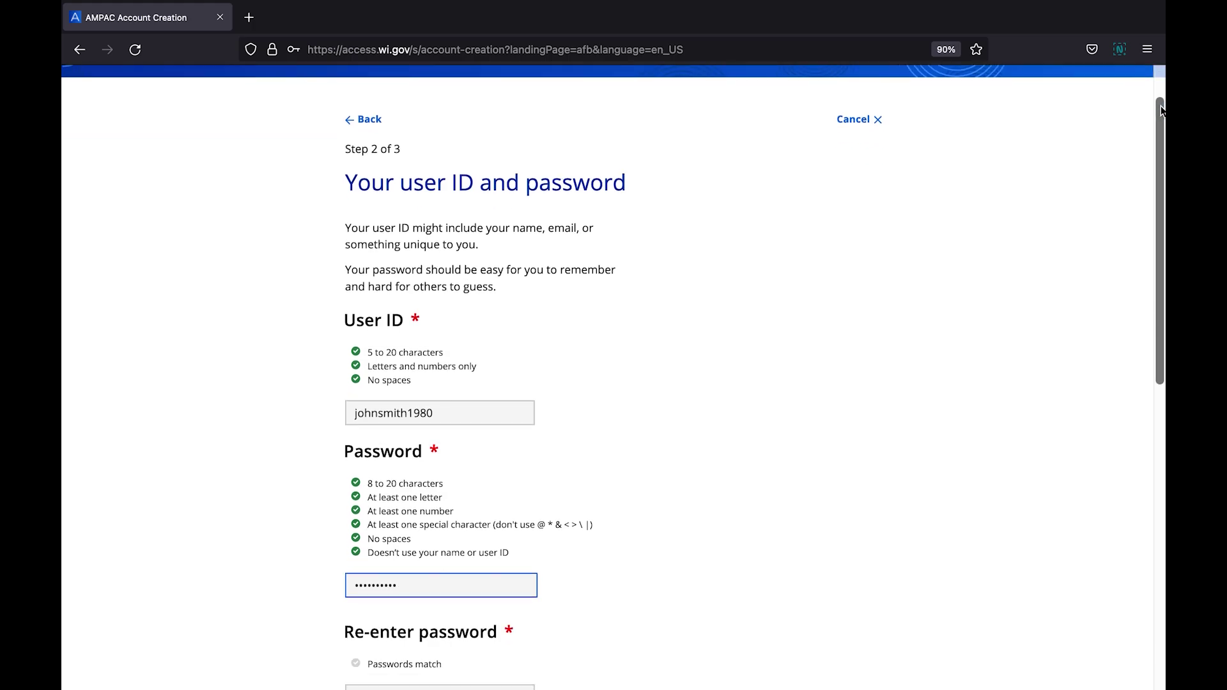
key(Tab)
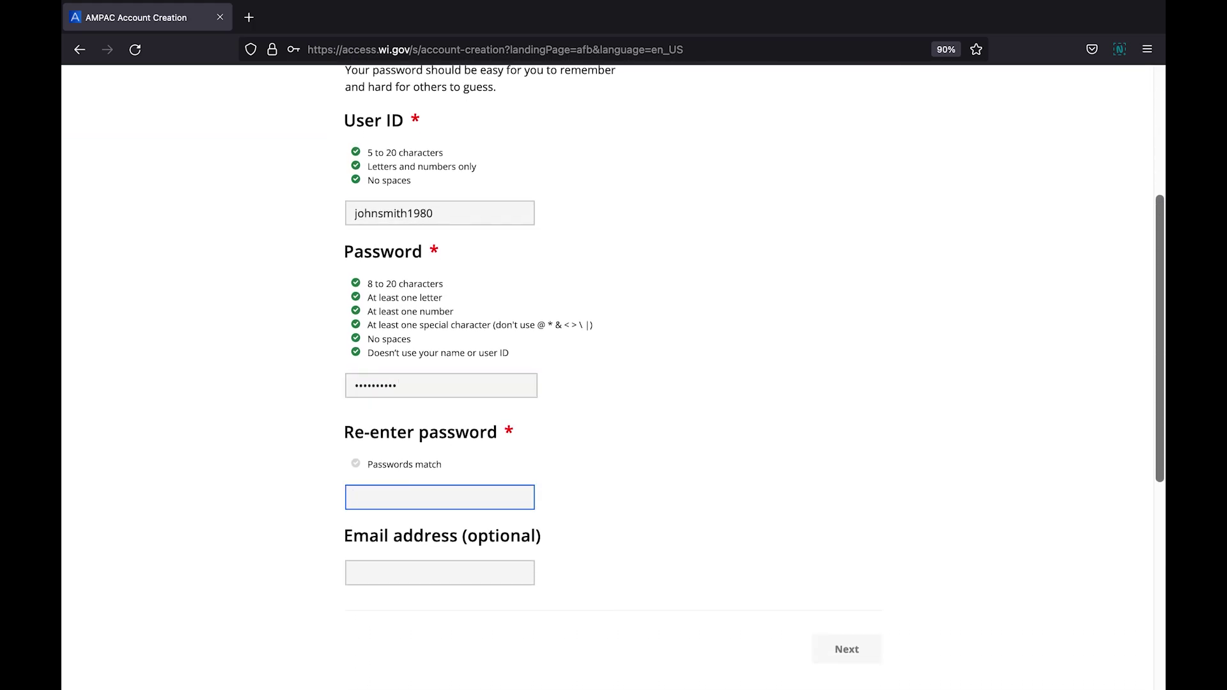
text(Password1!)
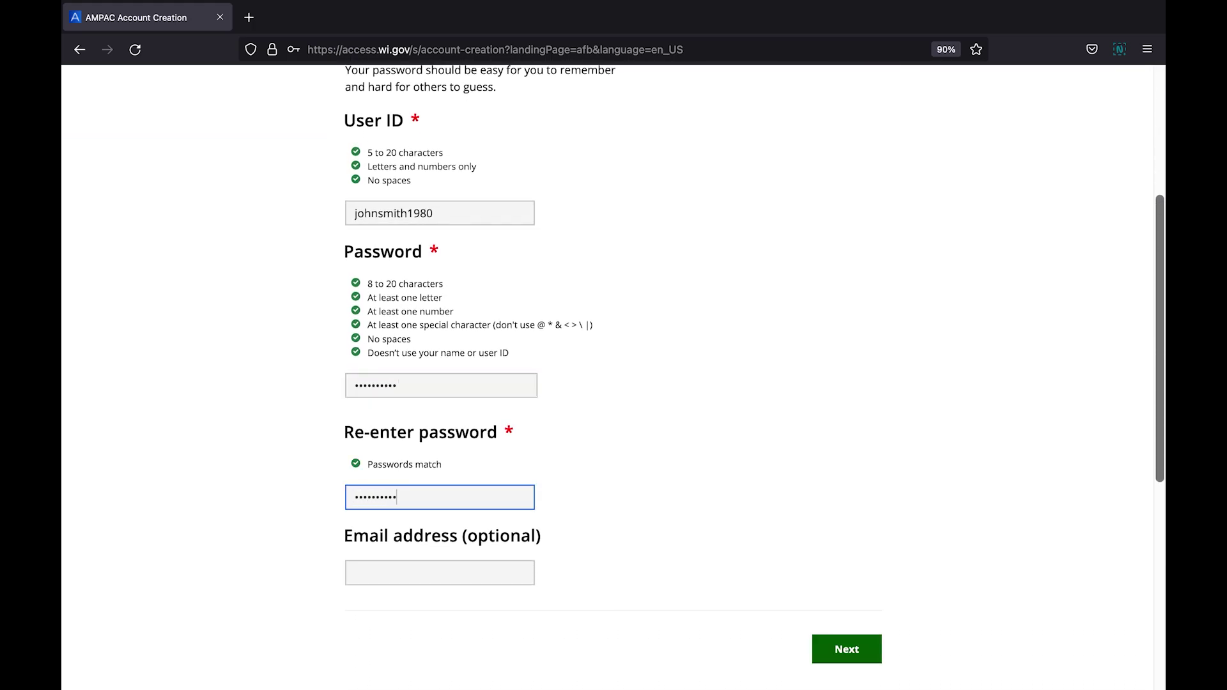
key(Tab)
text(johns)
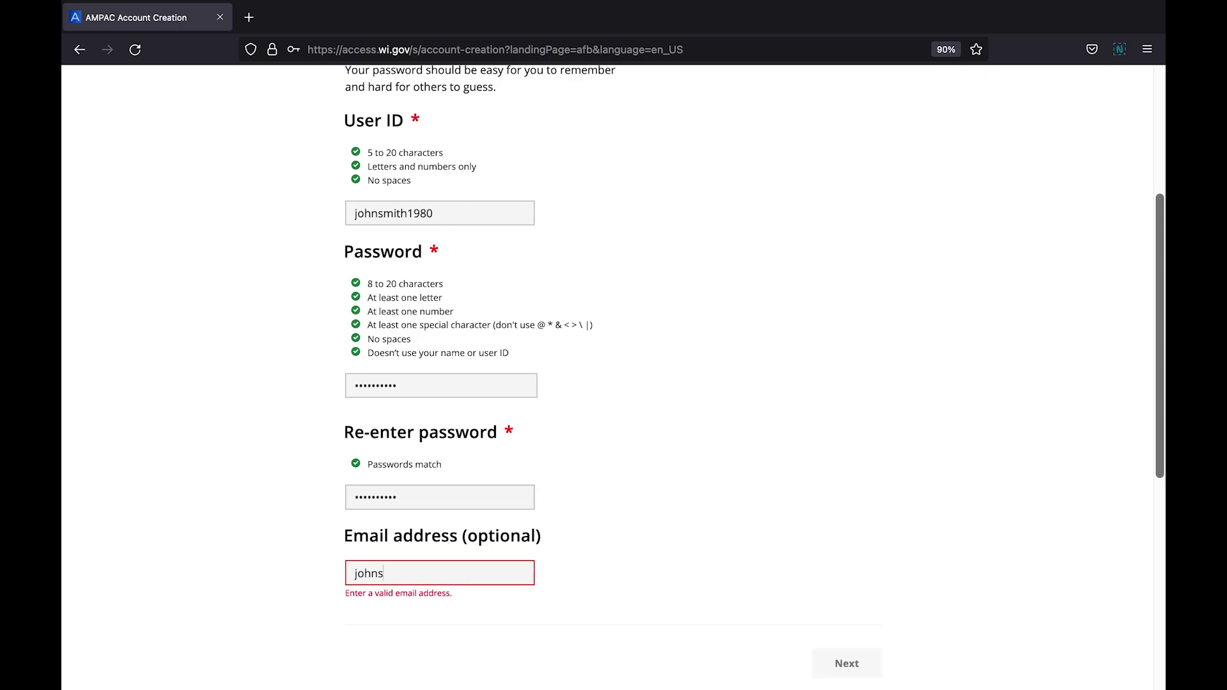
text(mith1980@example.com)
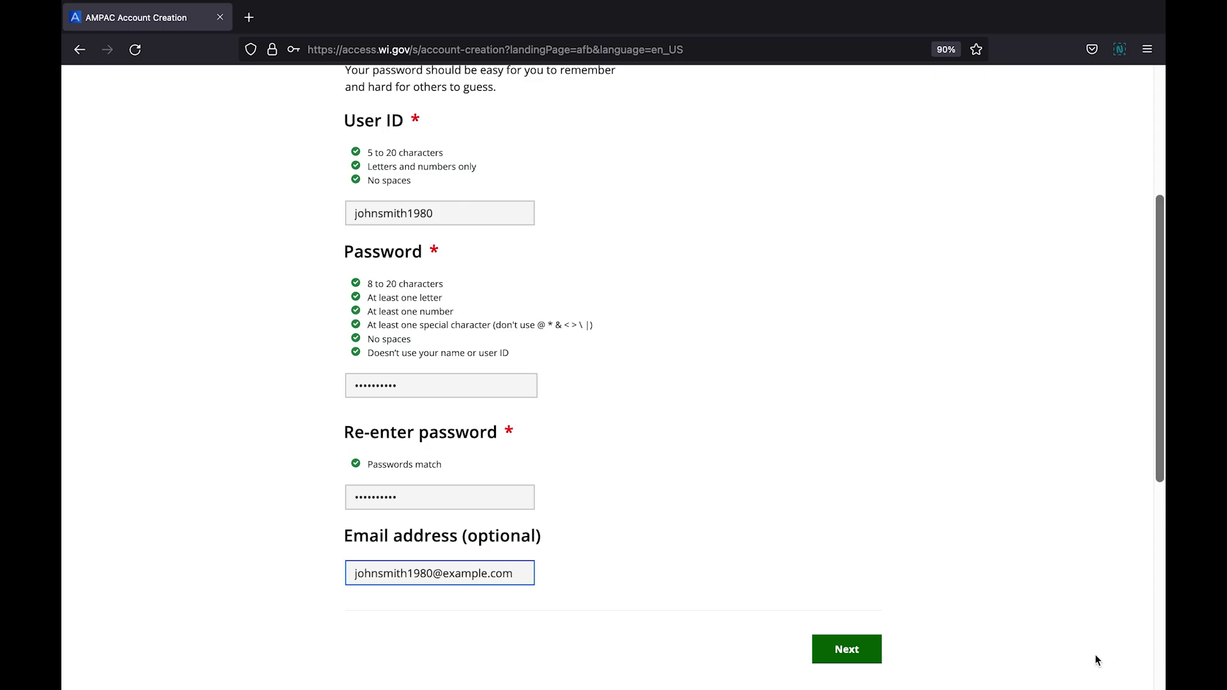
On the secret questions step, set question one to 'What was your first job?' and enter its answer
click(868, 651)
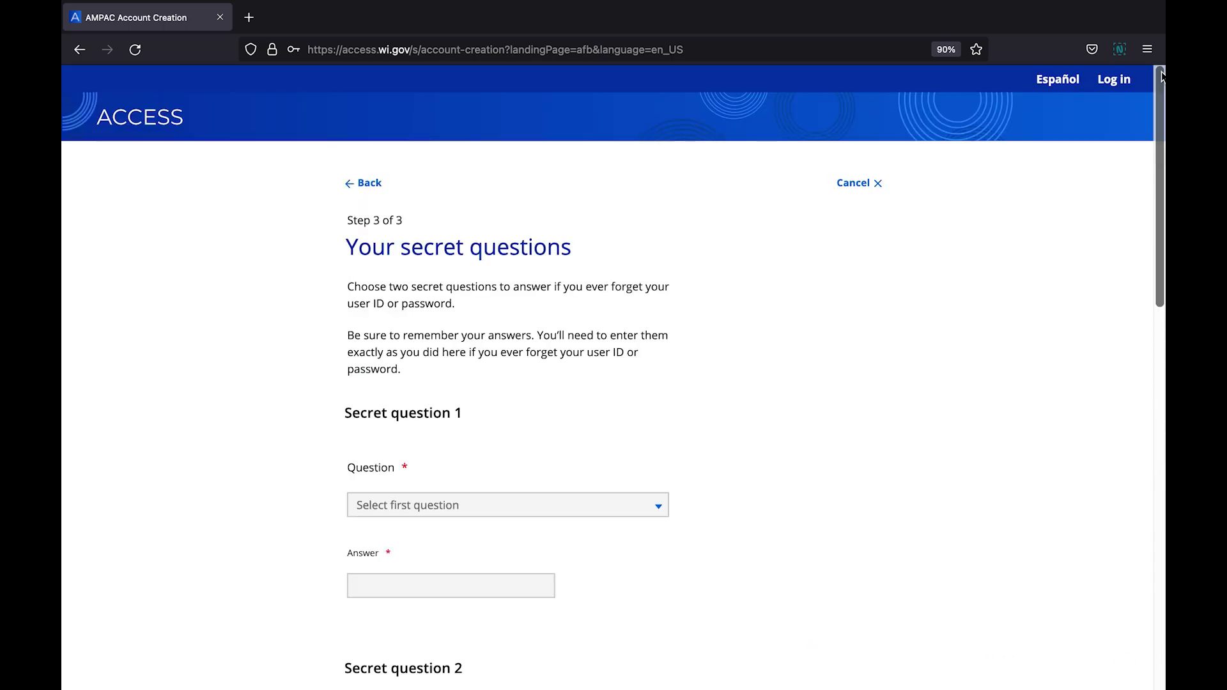
drag(1162, 75, 1161, 210)
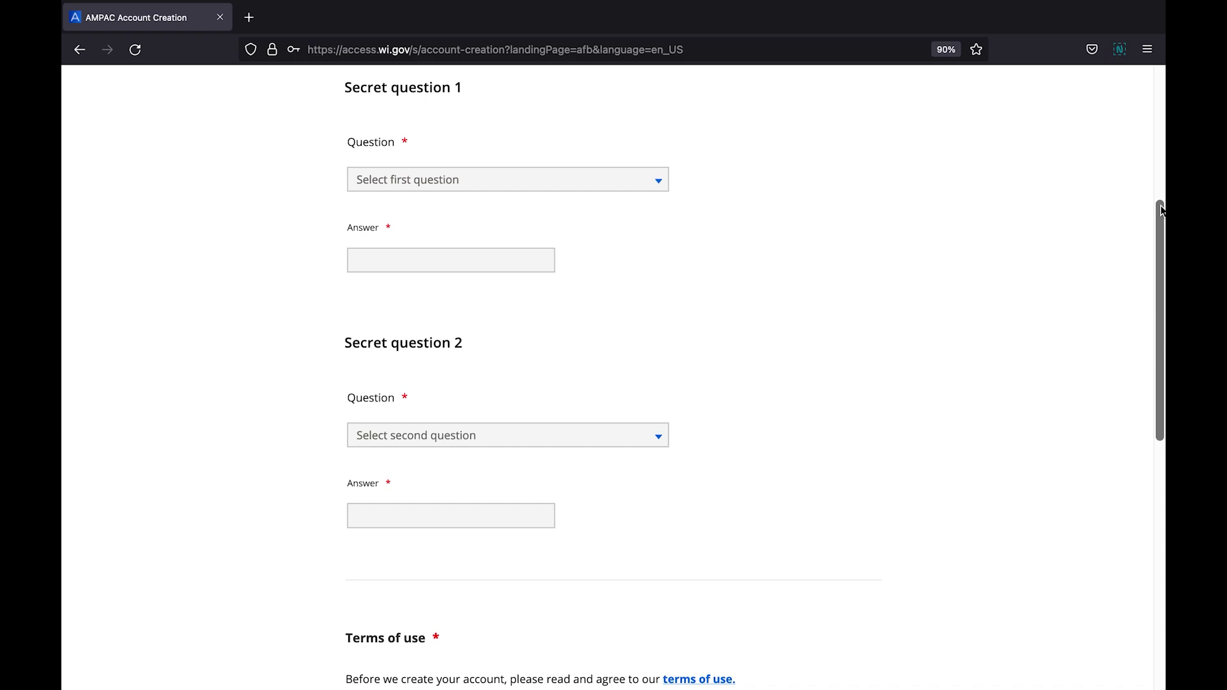
click(668, 179)
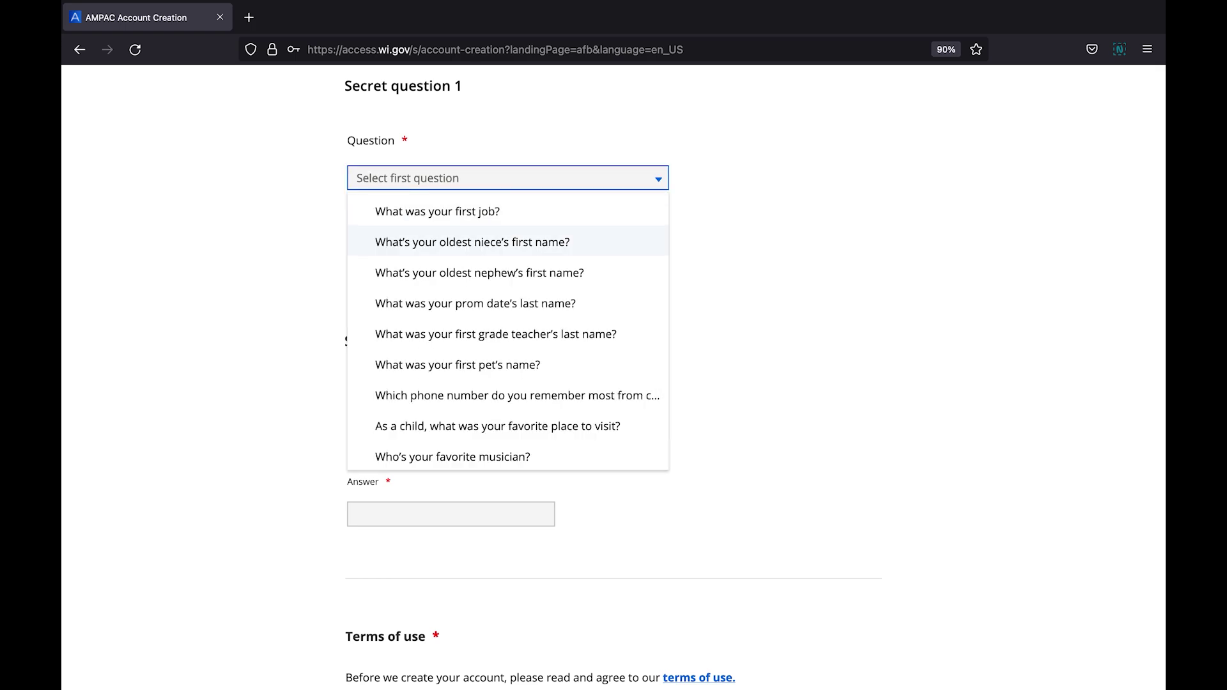
key(Down)
key(Down)
key(Down)
key(Down)
key(Down)
key(Down)
key(Down)
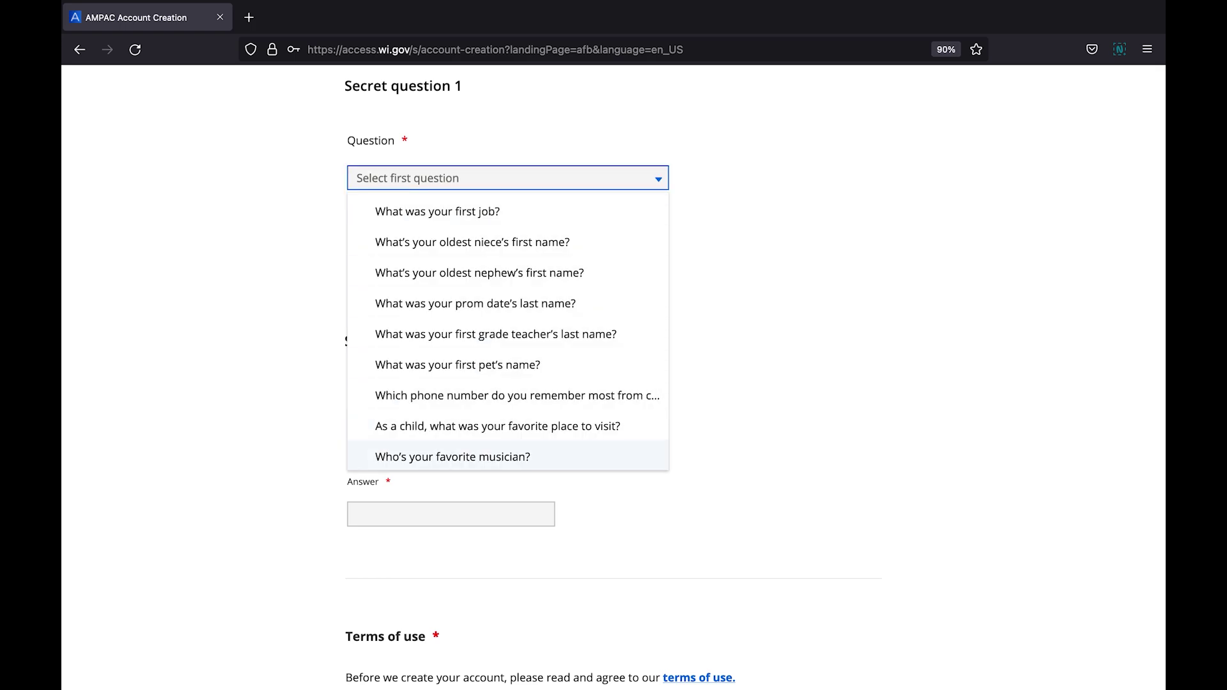
key(Down)
key(Down)
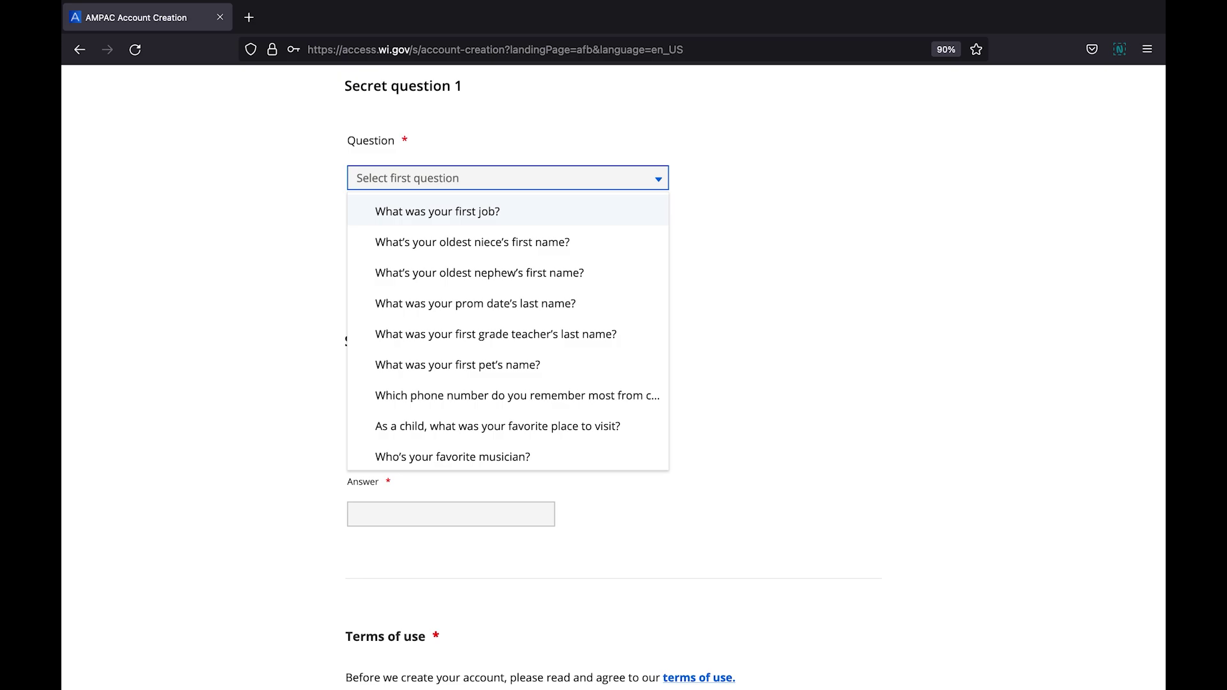
key(Return)
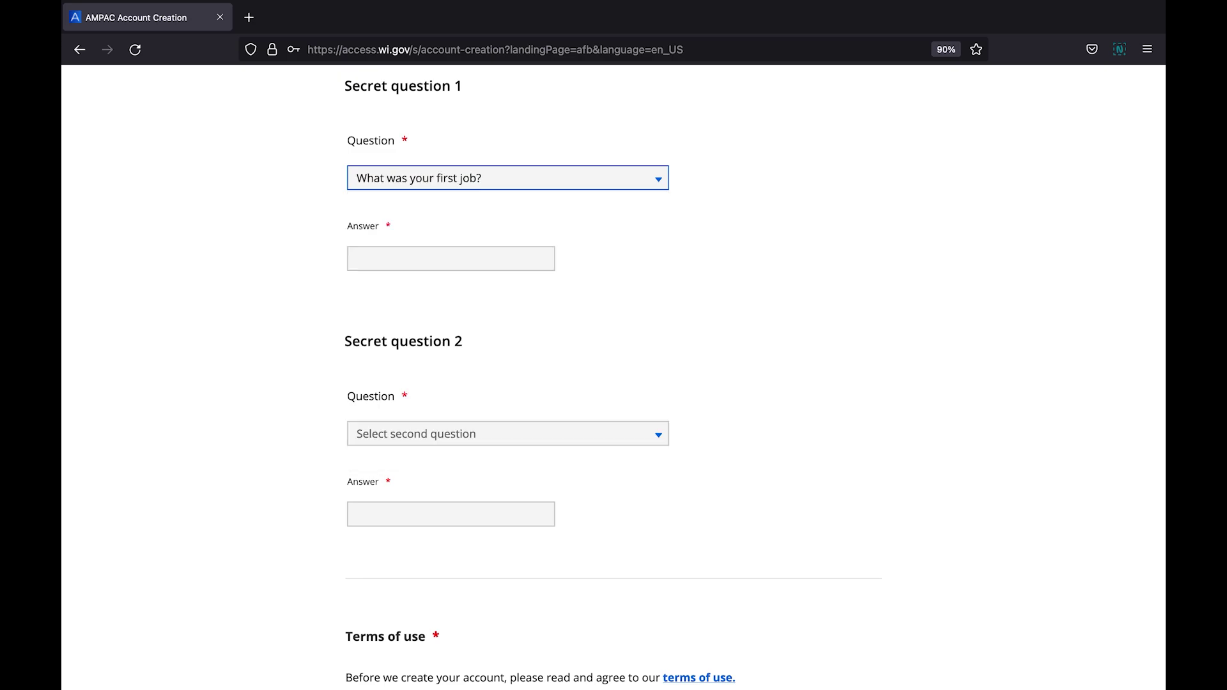
click(450, 259)
text(Clerk)
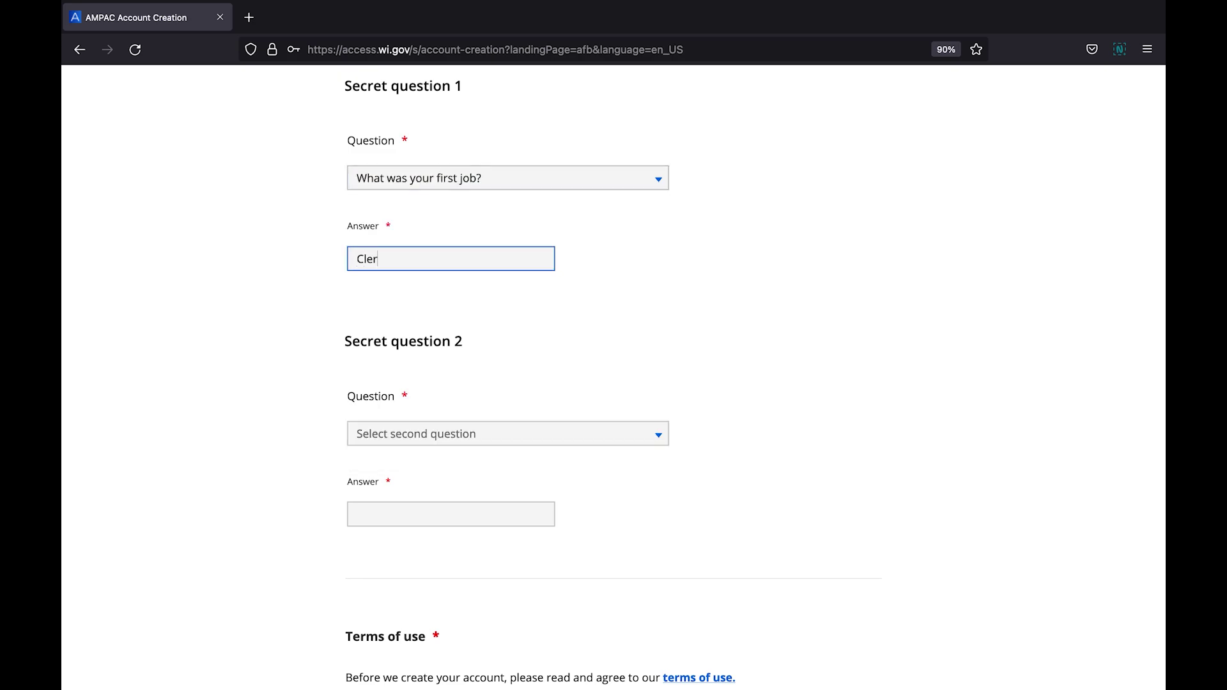
Set question two to 'What was your first pet's name?' and enter its answer
click(653, 427)
click(486, 589)
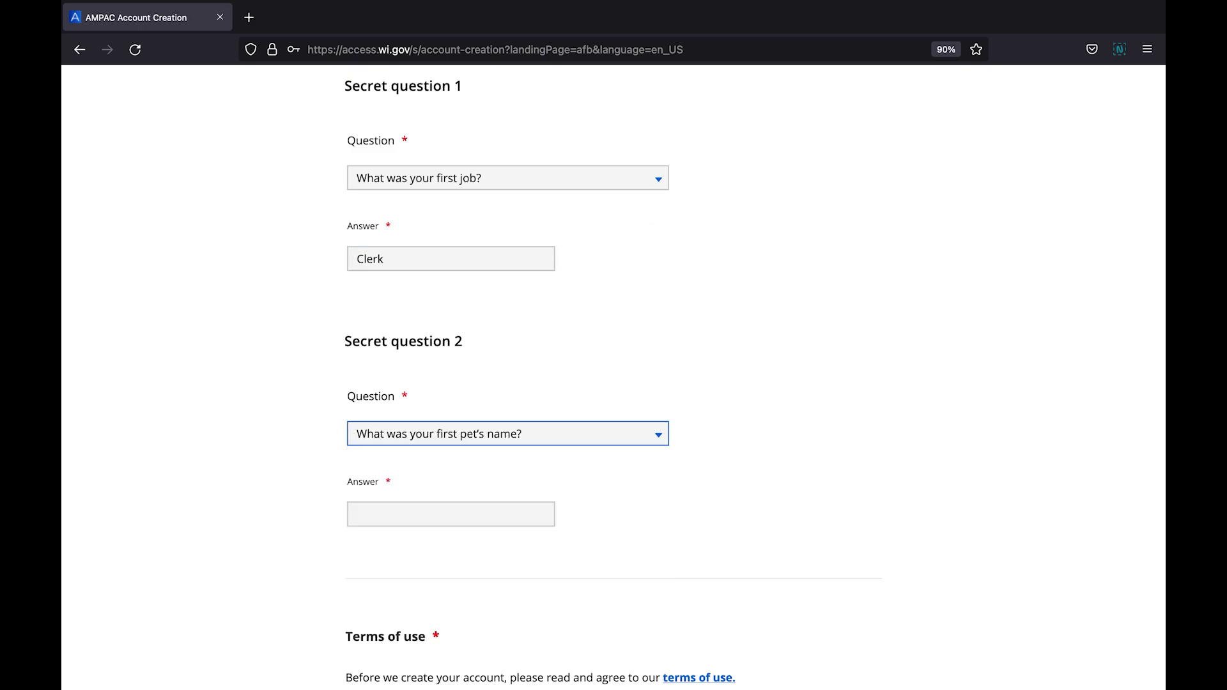
click(451, 514)
text(Rover)
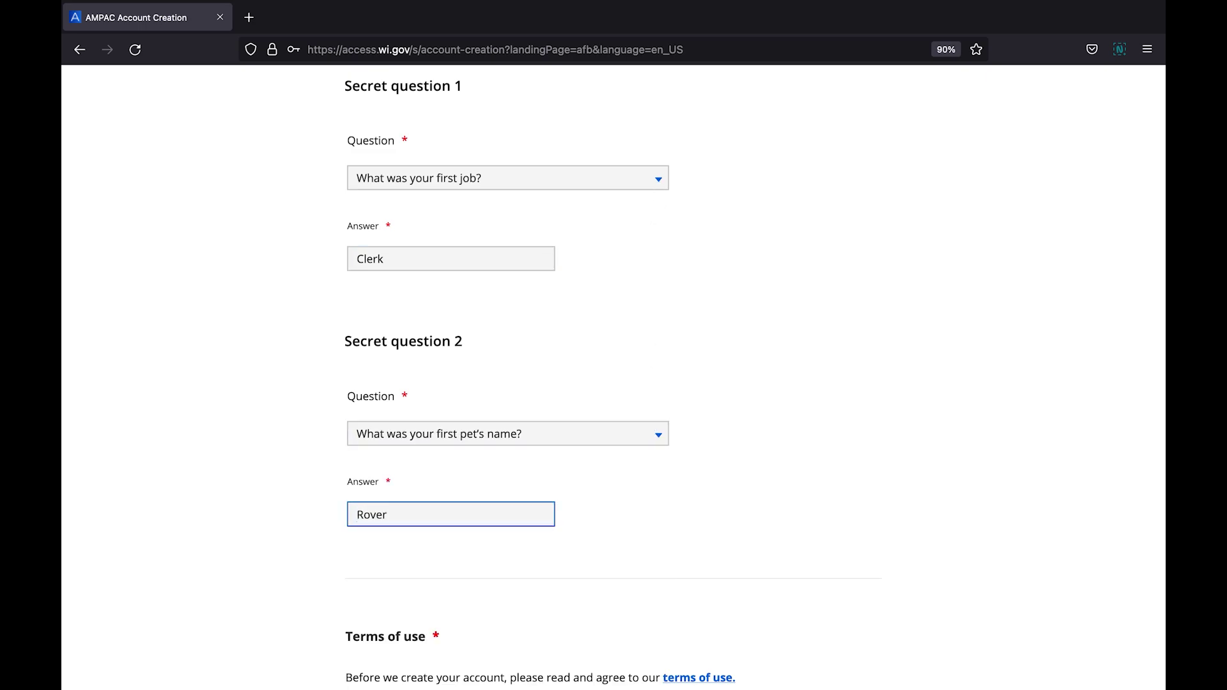
scroll(1159, 409, down, 3)
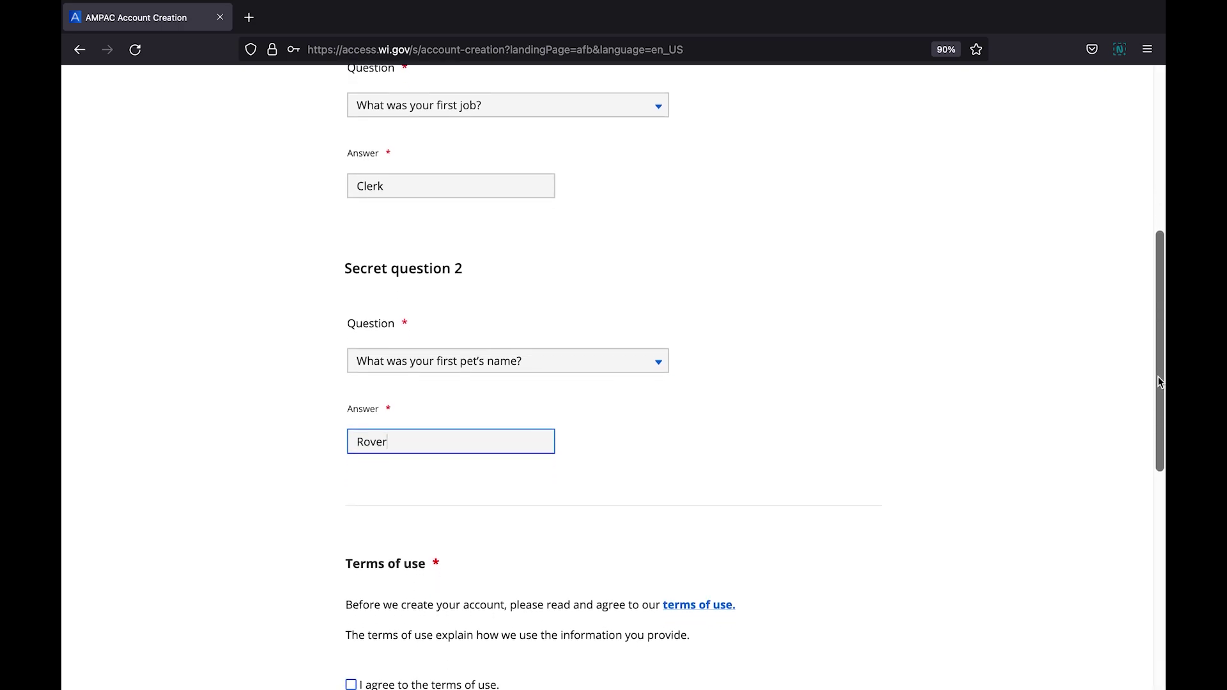
scroll(1159, 409, down, 1)
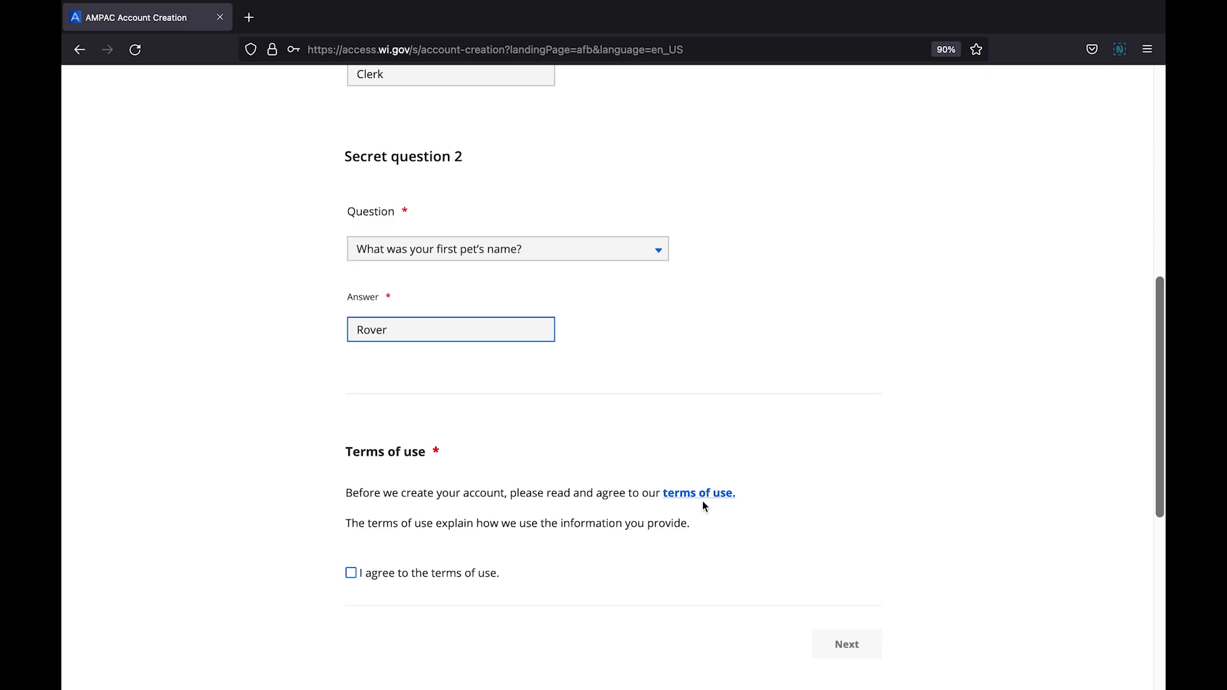
Agree to the terms of use and submit to create the ACCESS account
click(352, 573)
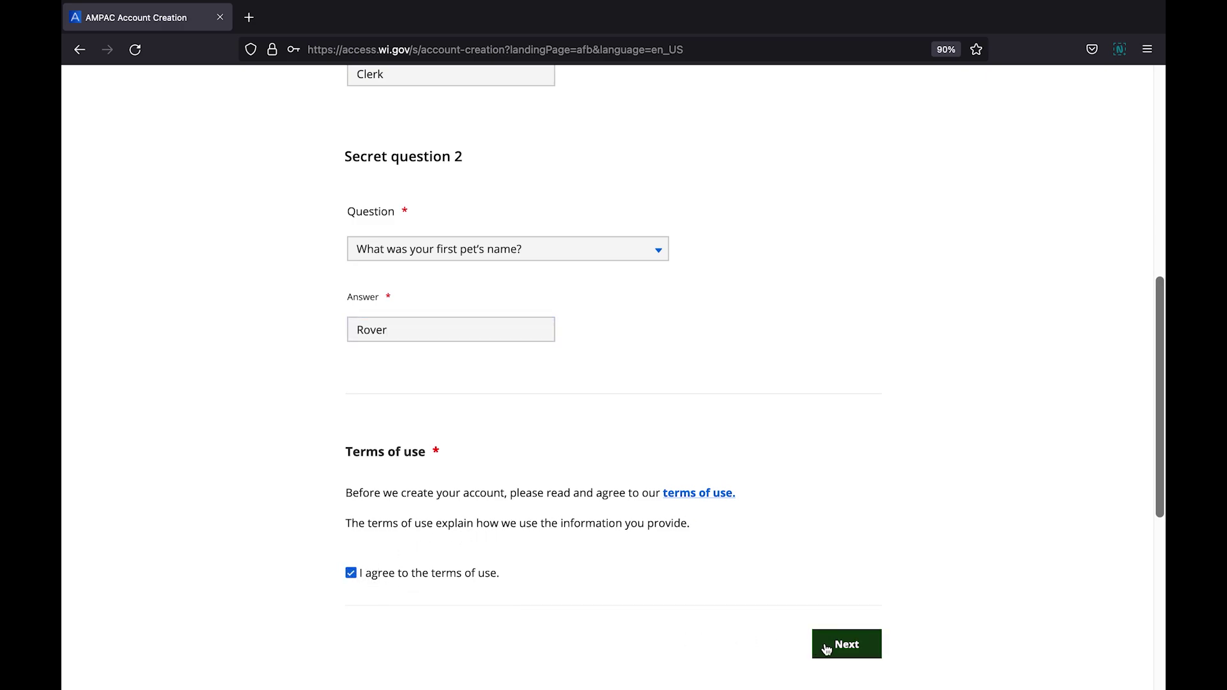
click(849, 651)
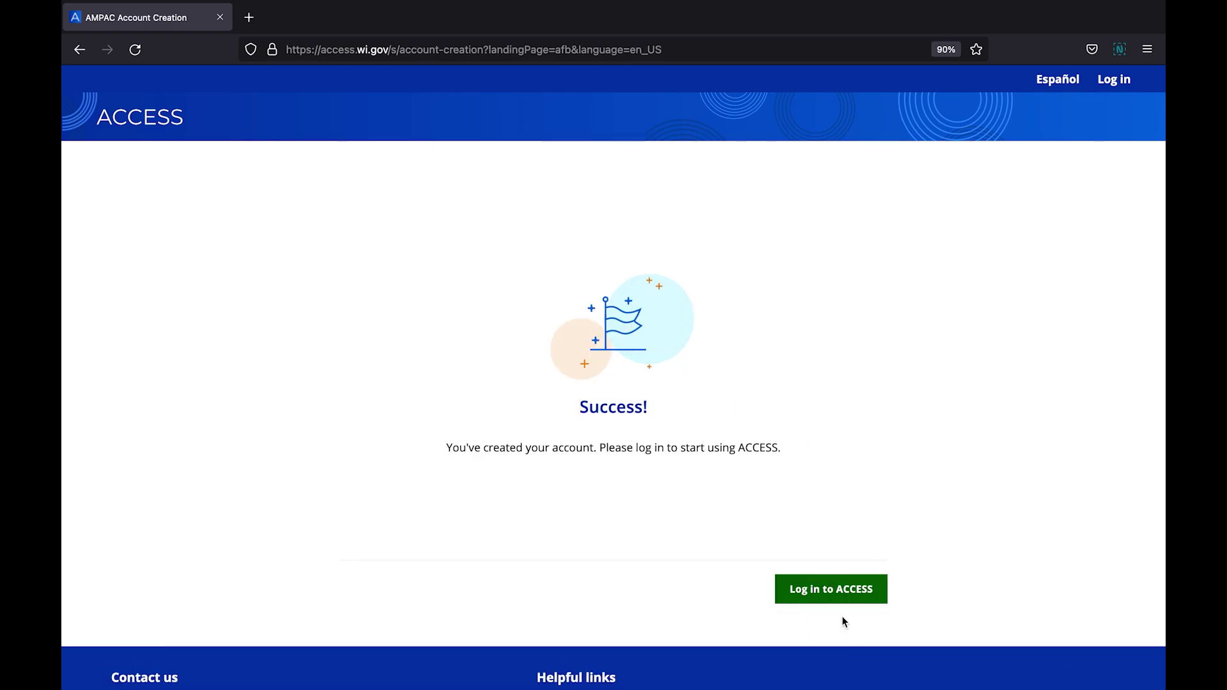
On the Log in to ACCESS form, enter the new account's user ID and password
click(835, 596)
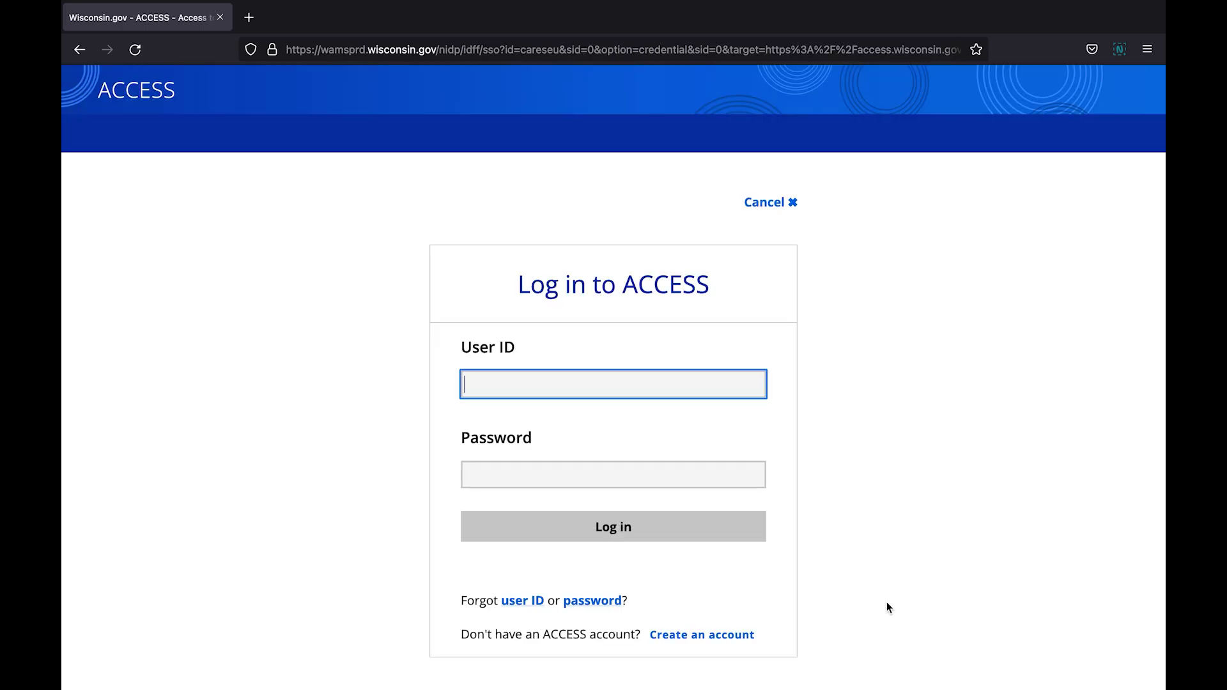
text(johns)
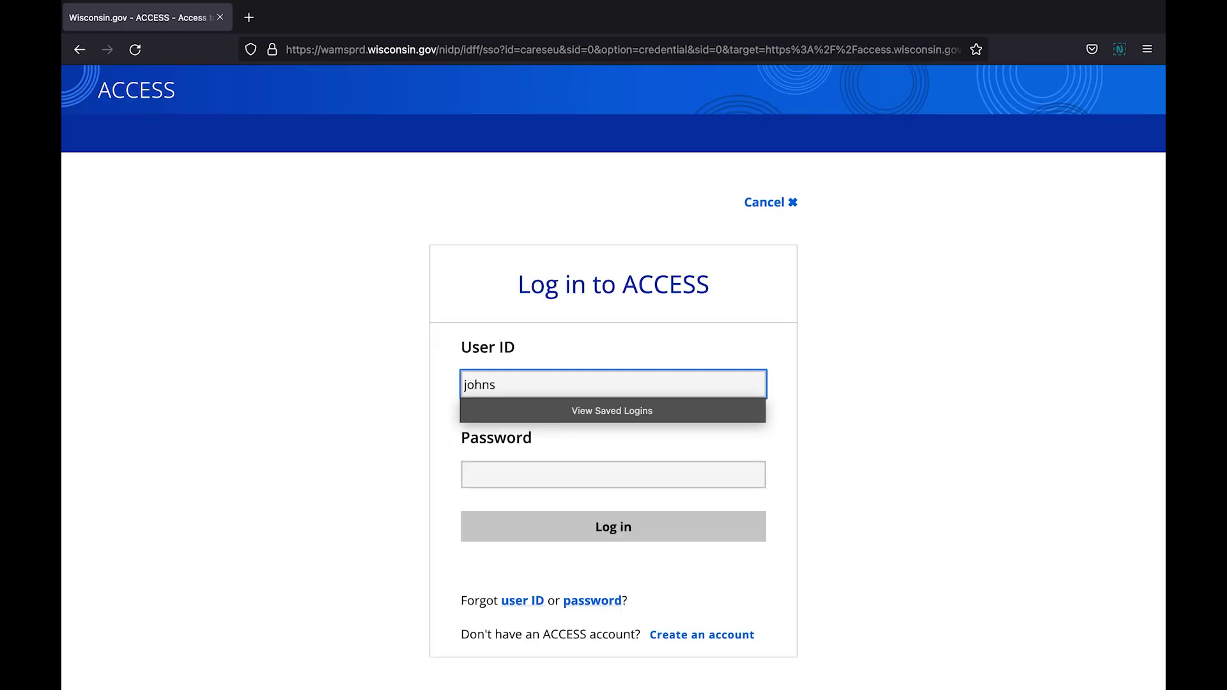
text(mith1980)
key(Tab)
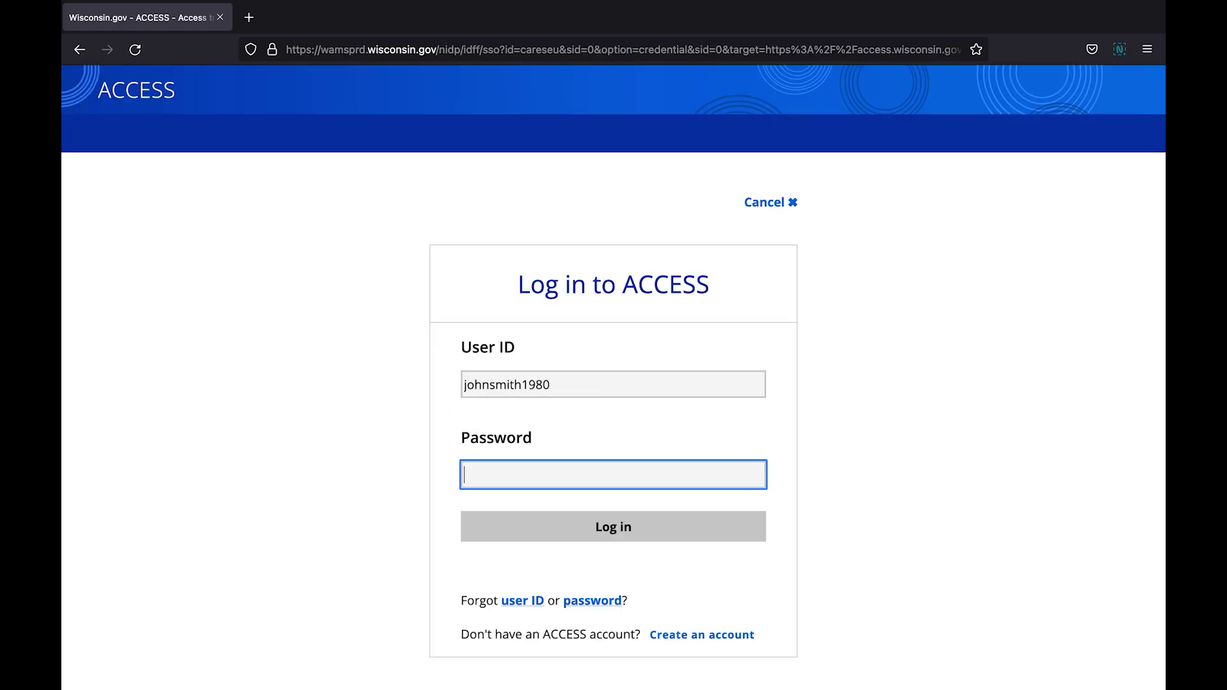
text(********)
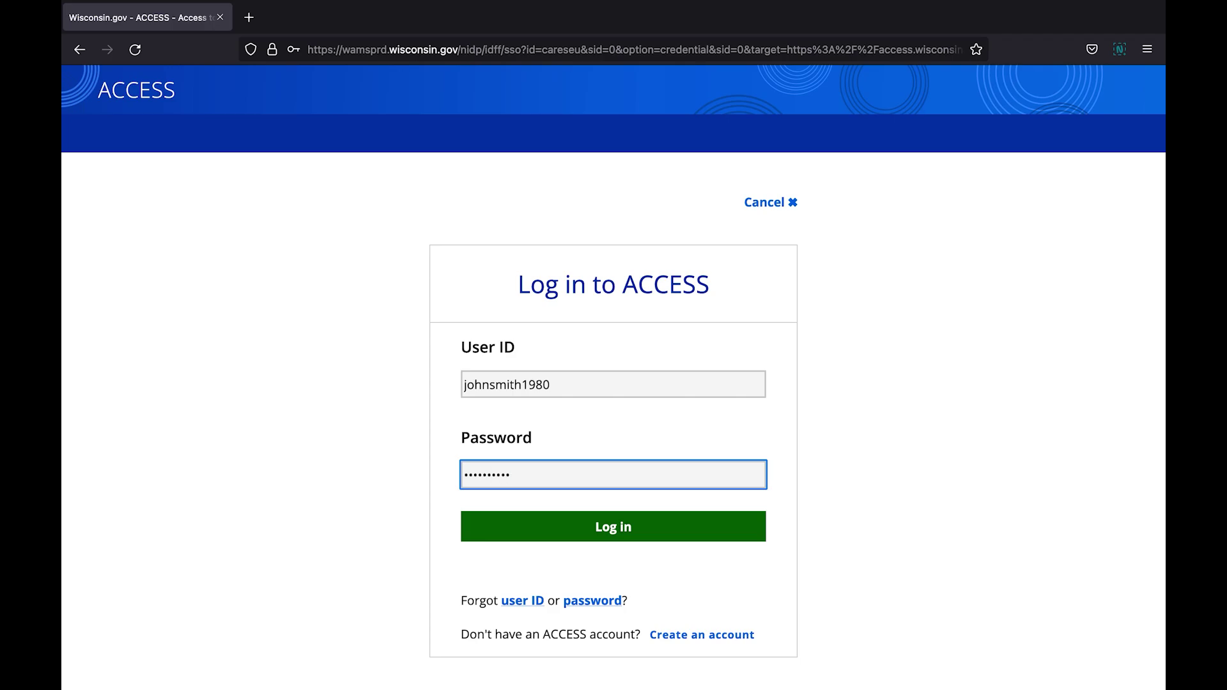